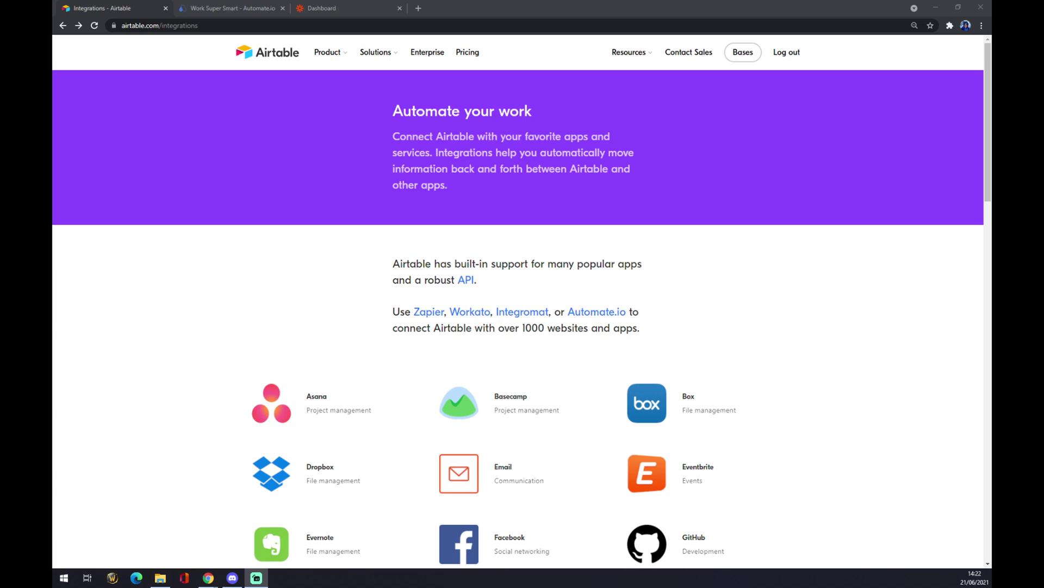
Step: Open the Asana card from Airtable's grid of integrated apps
{"action": "left_click", "coordinate": [218, 25]}
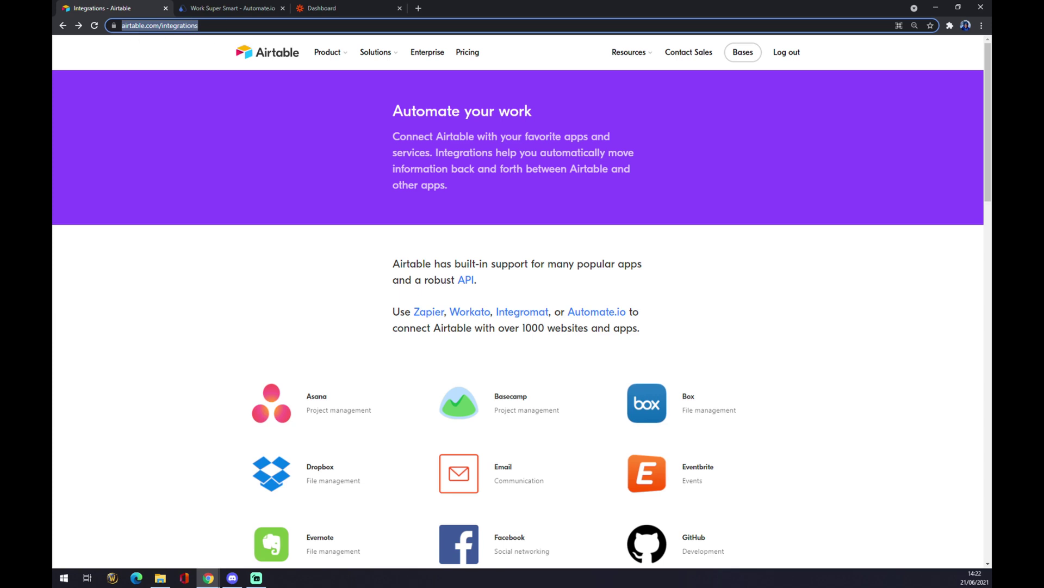
{"action": "left_click", "coordinate": [238, 211]}
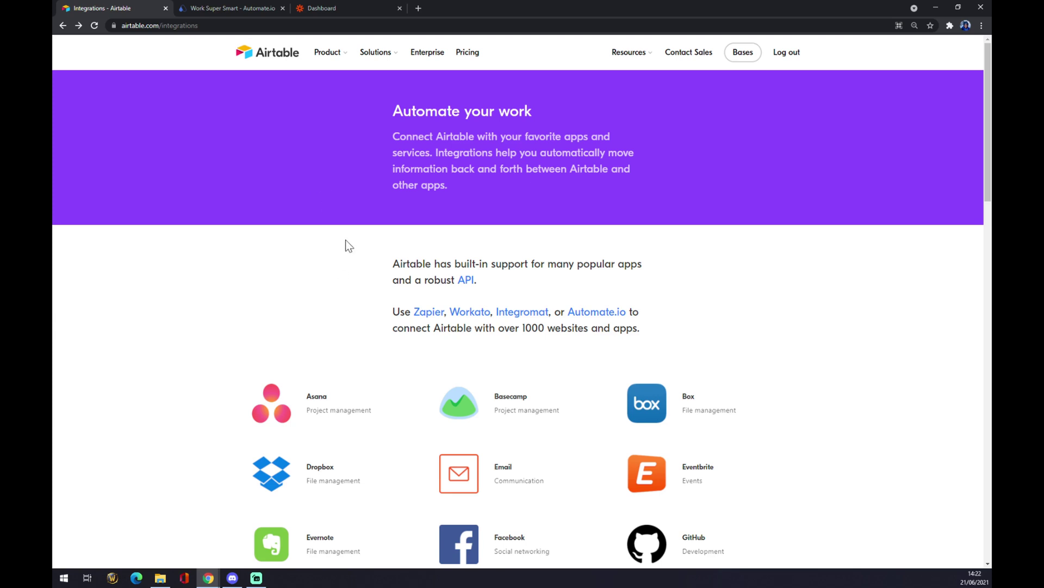
{"action": "left_click", "coordinate": [300, 417]}
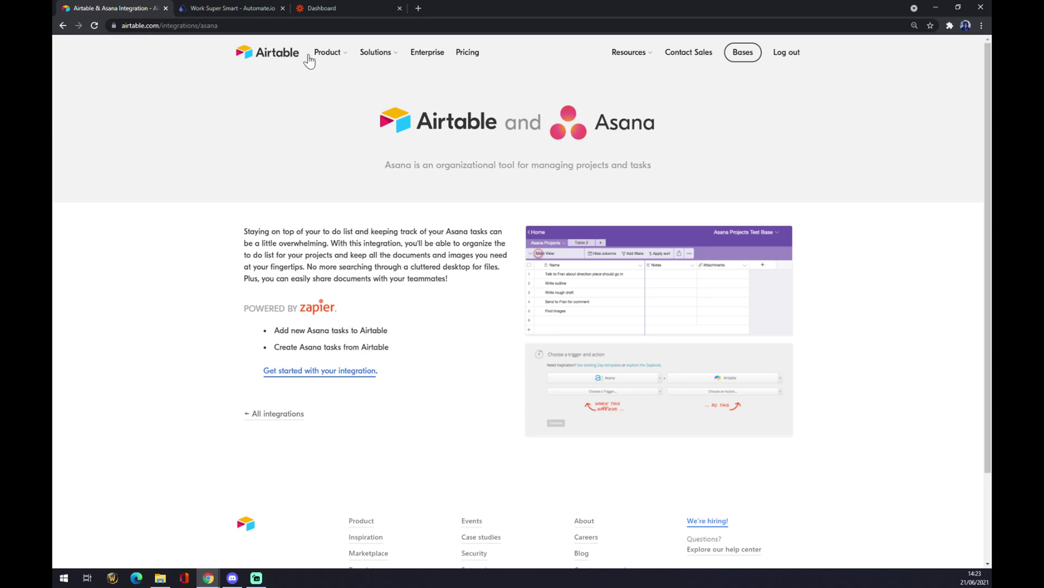
Step: Leave Airtable's Asana integration page for the Automate.io homepage tab
{"action": "left_click", "coordinate": [229, 11]}
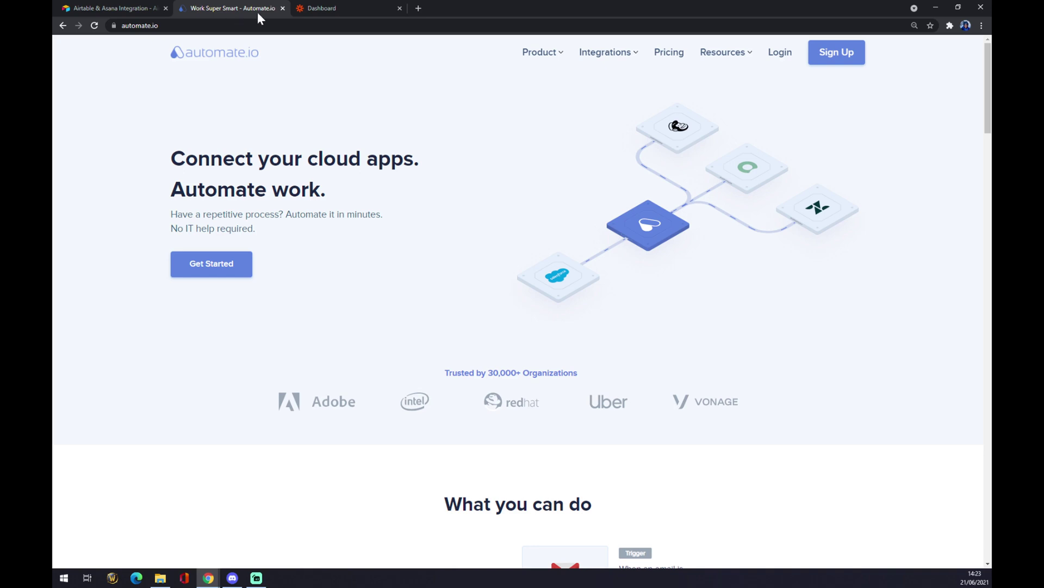
Step: Find Airtable by searching 'air' in all categories, then search 'asa' to reach Airtable + Asana
{"action": "mouse_move", "coordinate": [627, 61]}
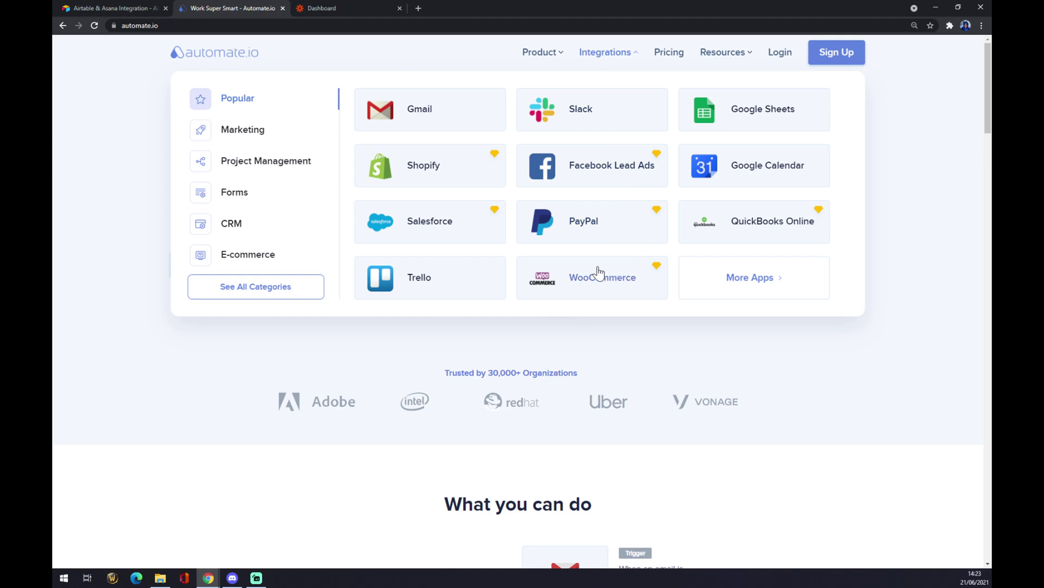
{"action": "left_click", "coordinate": [270, 296]}
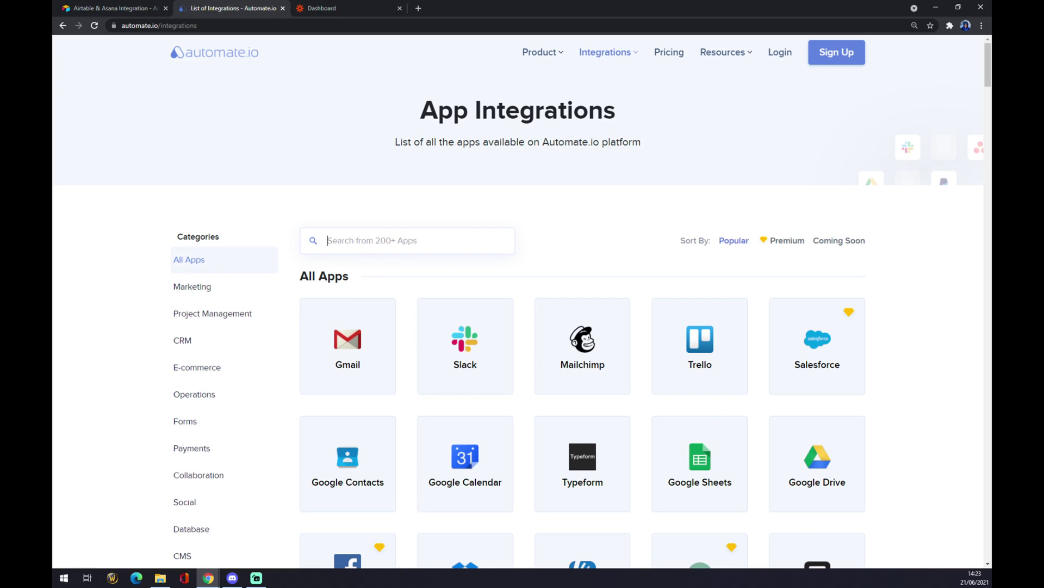
{"action": "type", "text": "air"}
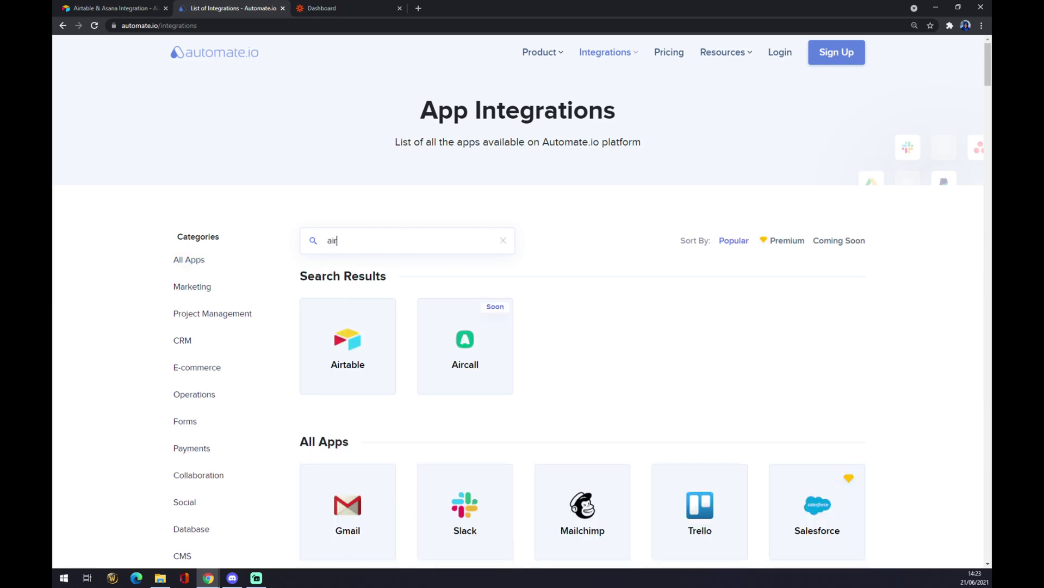
{"action": "left_click", "coordinate": [348, 349]}
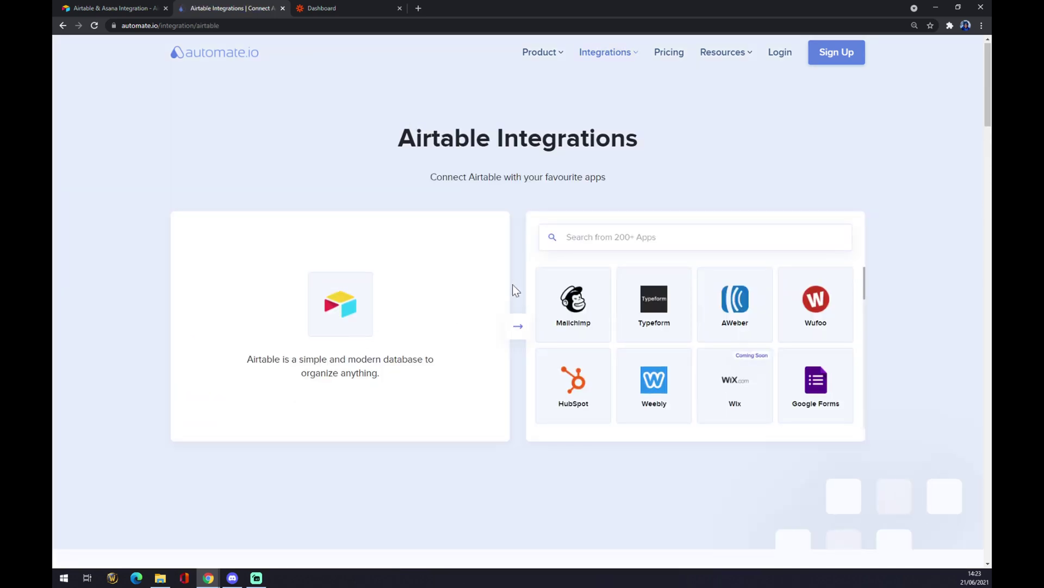
{"action": "left_click", "coordinate": [587, 240]}
{"action": "type", "text": "asa"}
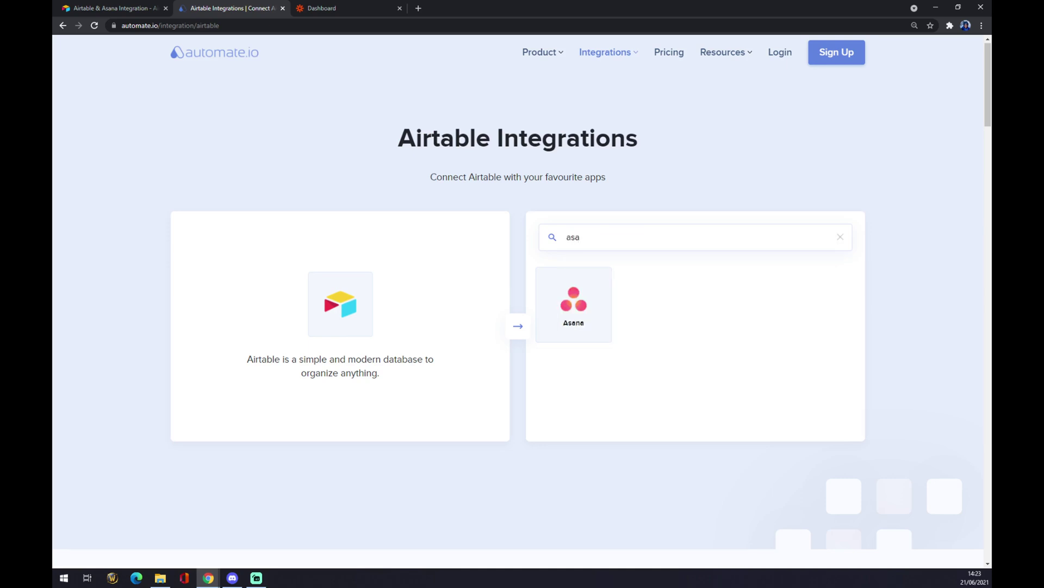
{"action": "left_click", "coordinate": [587, 316]}
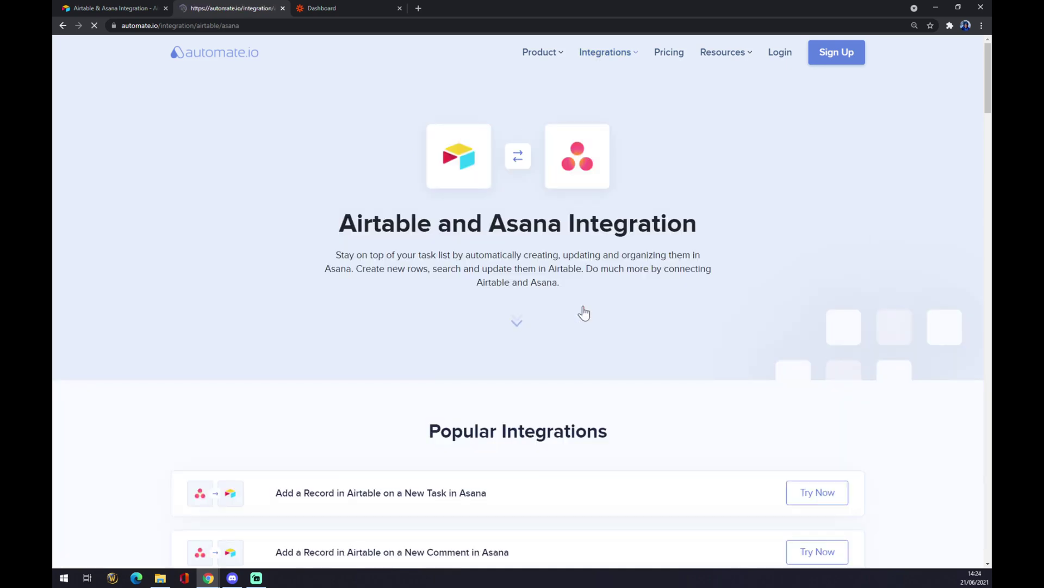
Step: Scroll past Popular Integrations to the builder and highlight its TRIGGERS label
{"action": "scroll", "coordinate": [397, 288], "scroll_direction": "down", "scroll_amount": 3}
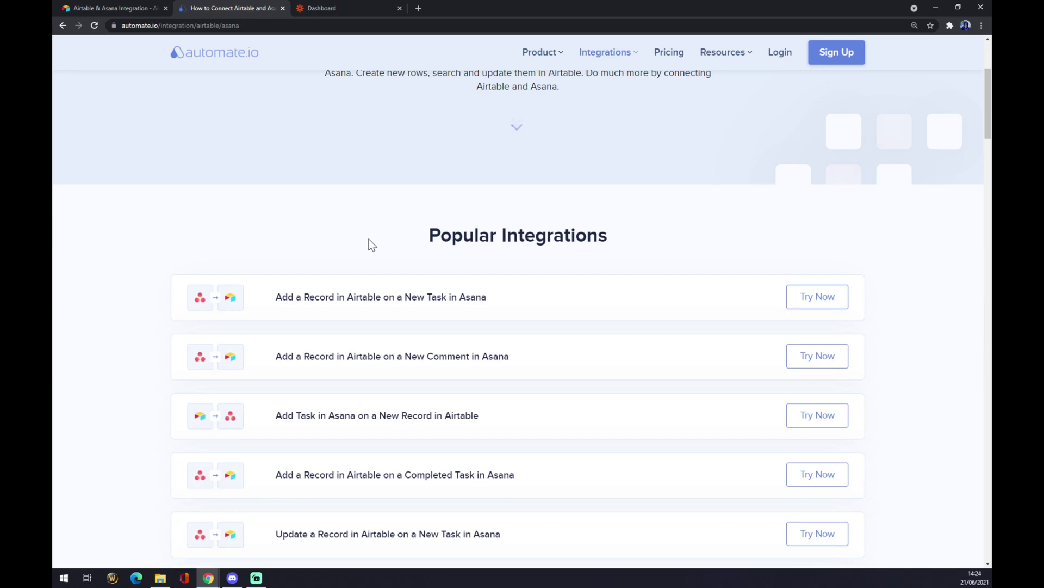
{"action": "scroll", "coordinate": [372, 244], "scroll_direction": "down", "scroll_amount": 7}
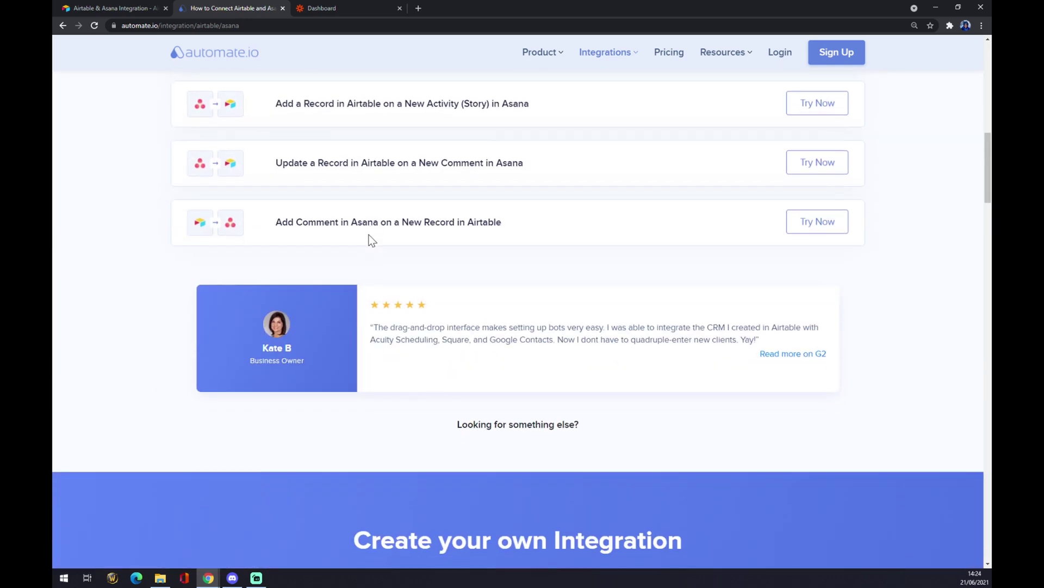
{"action": "scroll", "coordinate": [370, 238], "scroll_direction": "down", "scroll_amount": 4}
{"action": "scroll", "coordinate": [361, 235], "scroll_direction": "up", "scroll_amount": 9}
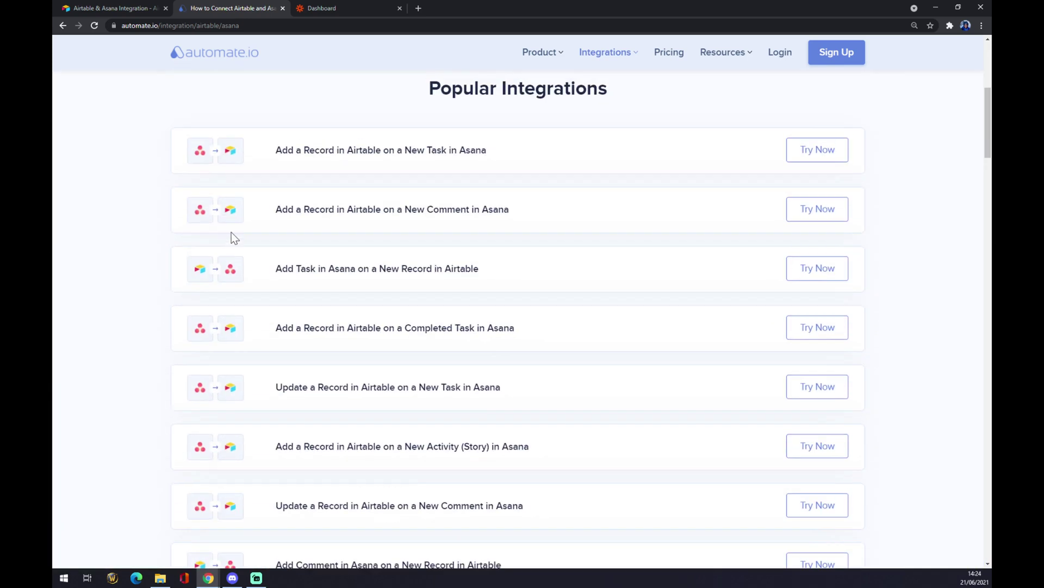
{"action": "scroll", "coordinate": [257, 331], "scroll_direction": "down", "scroll_amount": 1}
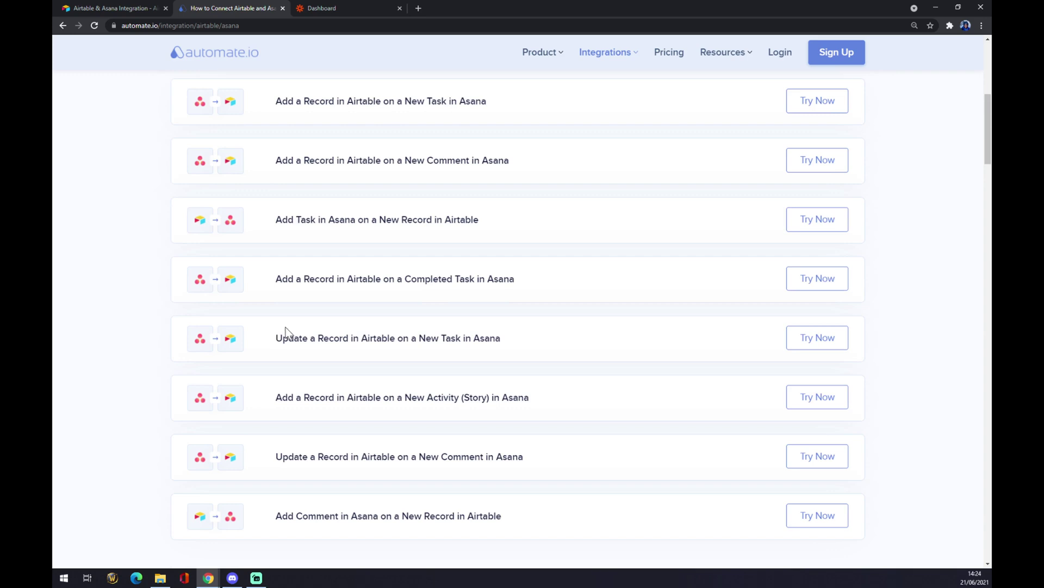
{"action": "scroll", "coordinate": [286, 331], "scroll_direction": "down", "scroll_amount": 8}
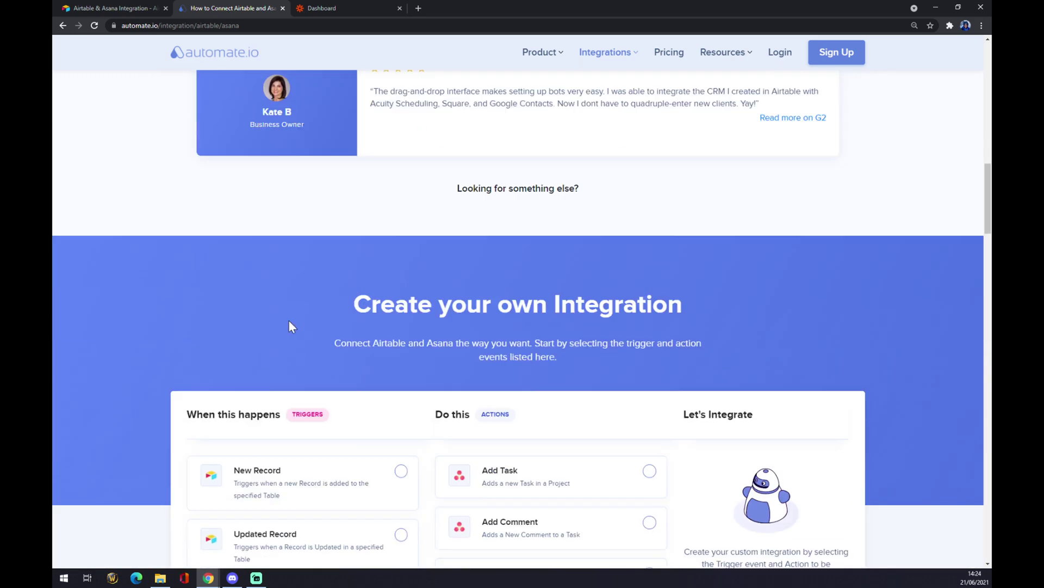
{"action": "scroll", "coordinate": [317, 262], "scroll_direction": "down", "scroll_amount": 3}
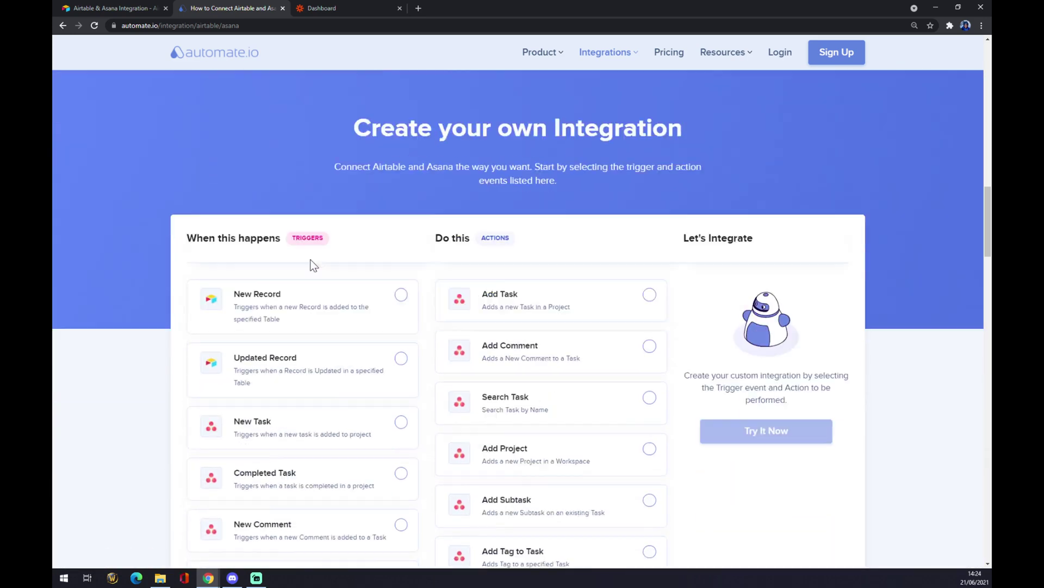
{"action": "left_click_drag", "start_coordinate": [291, 208], "coordinate": [335, 210]}
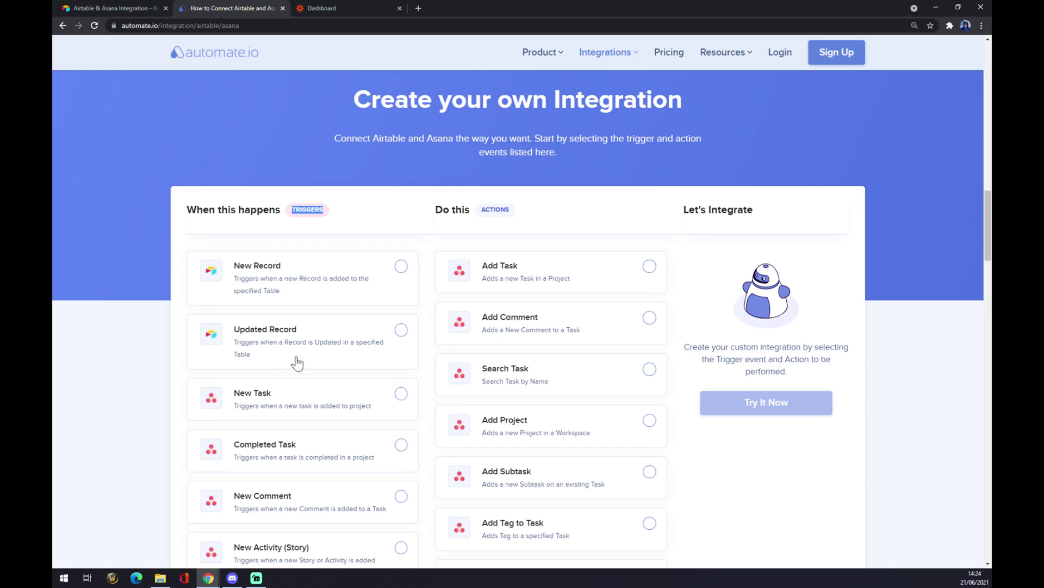
Step: Select New Record as trigger and Add Task as action, then go to the Zapier dashboard
{"action": "left_click", "coordinate": [299, 283]}
{"action": "scroll", "coordinate": [560, 292], "scroll_direction": "down", "scroll_amount": 2}
{"action": "scroll", "coordinate": [563, 292], "scroll_direction": "down", "scroll_amount": 4}
{"action": "scroll", "coordinate": [562, 288], "scroll_direction": "up", "scroll_amount": 6}
{"action": "left_click", "coordinate": [557, 282]}
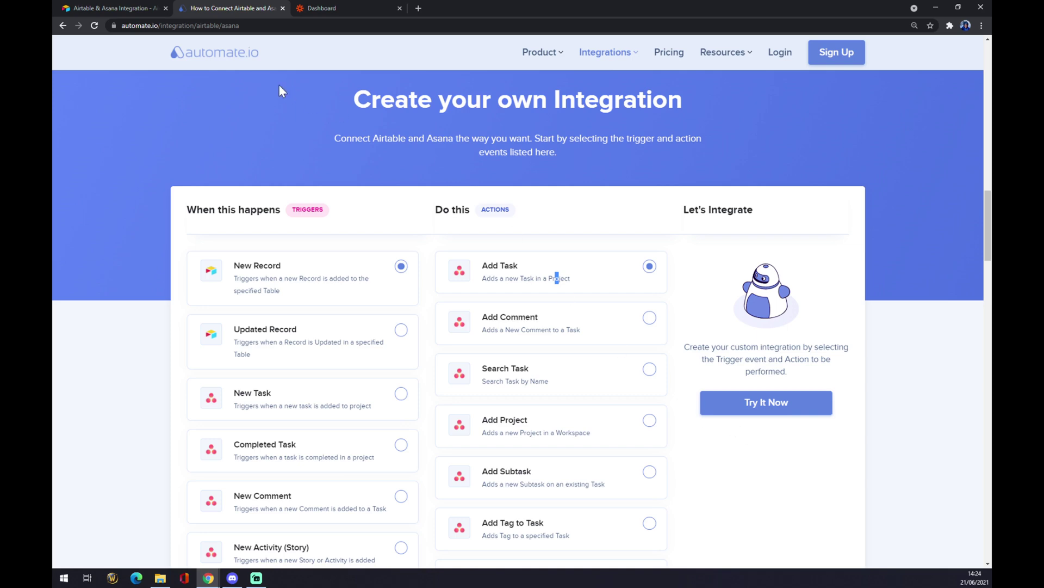
{"action": "left_click", "coordinate": [330, 9]}
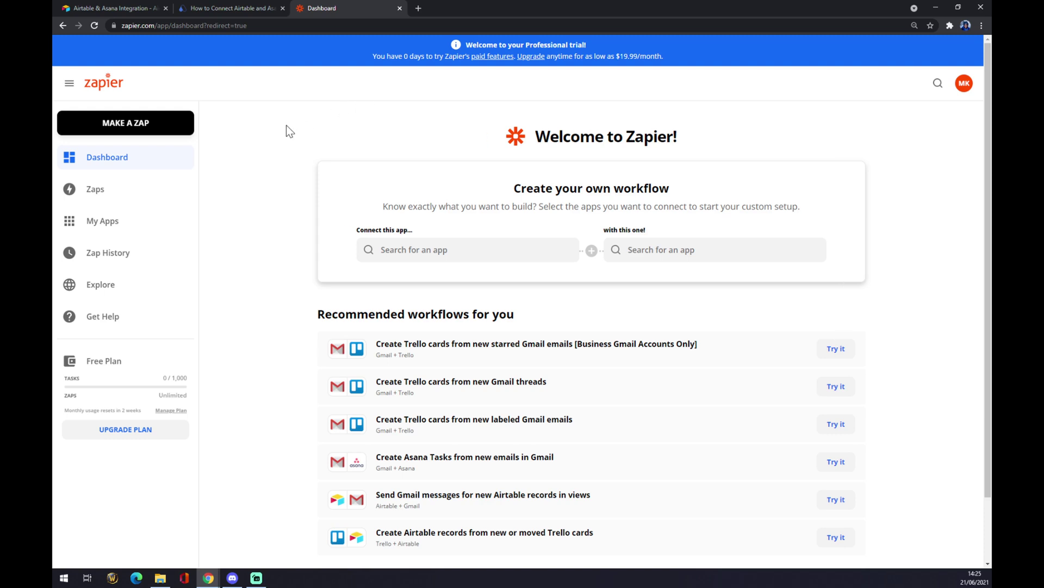
Step: Create a new zap and name it 'airtable to asana'
{"action": "left_click", "coordinate": [150, 129]}
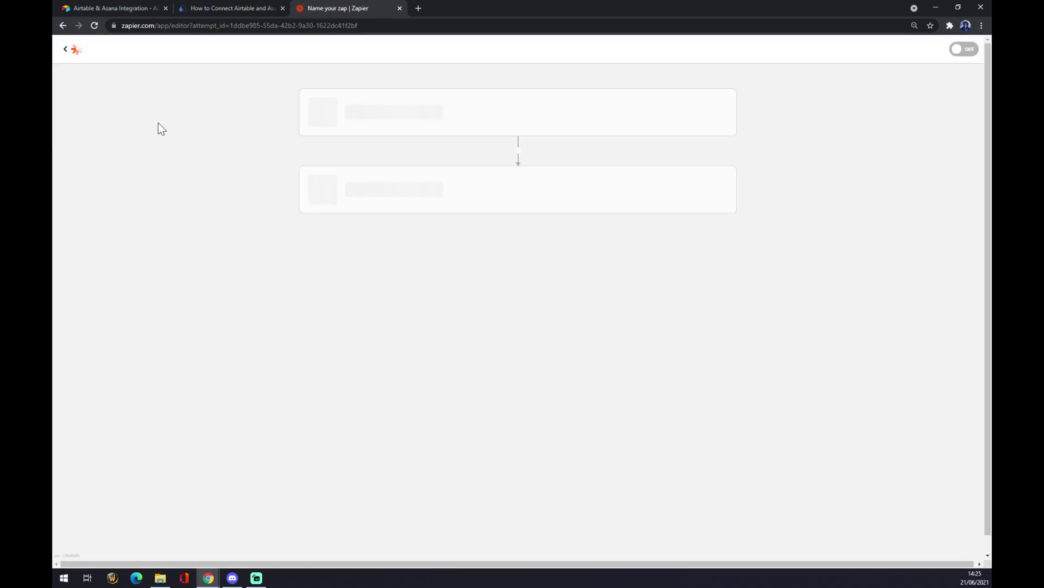
{"action": "left_click", "coordinate": [130, 70]}
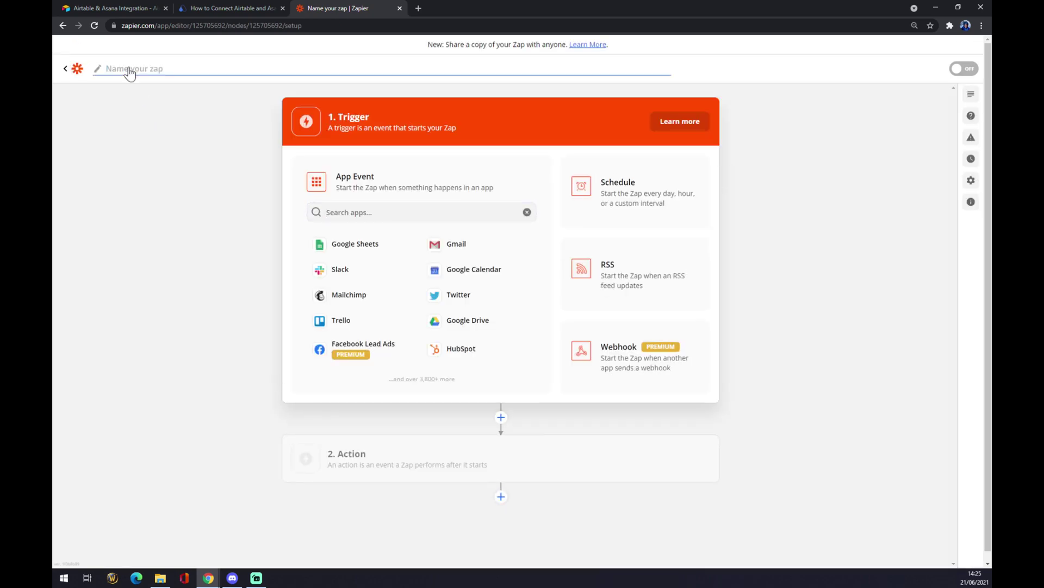
{"action": "type", "text": "airtable to asana"}
{"action": "key", "text": "Return"}
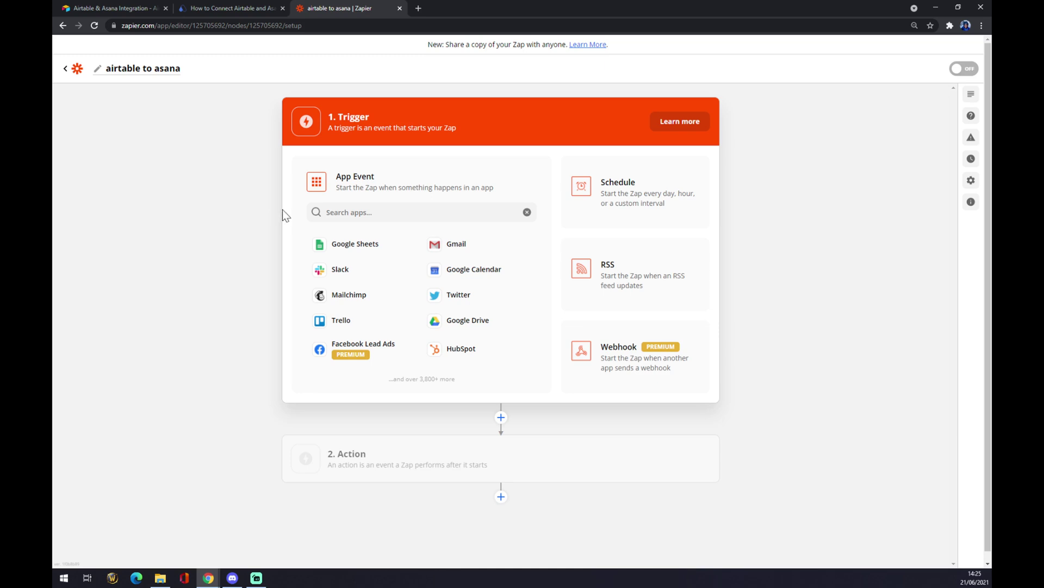
Step: Set Airtable as the trigger app with New Record event and the connected Airtable account
{"action": "left_click", "coordinate": [430, 213]}
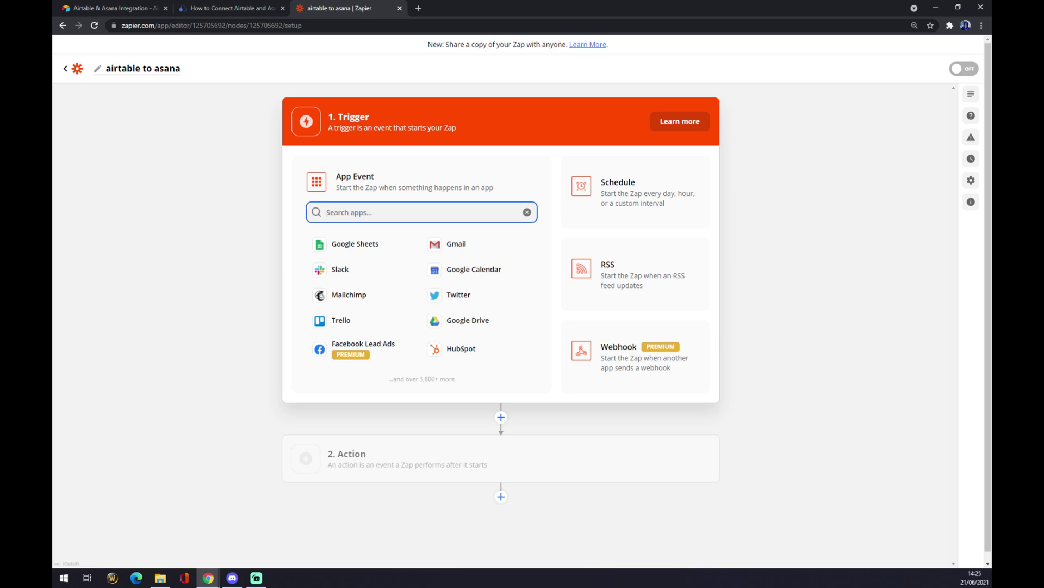
{"action": "type", "text": "airt"}
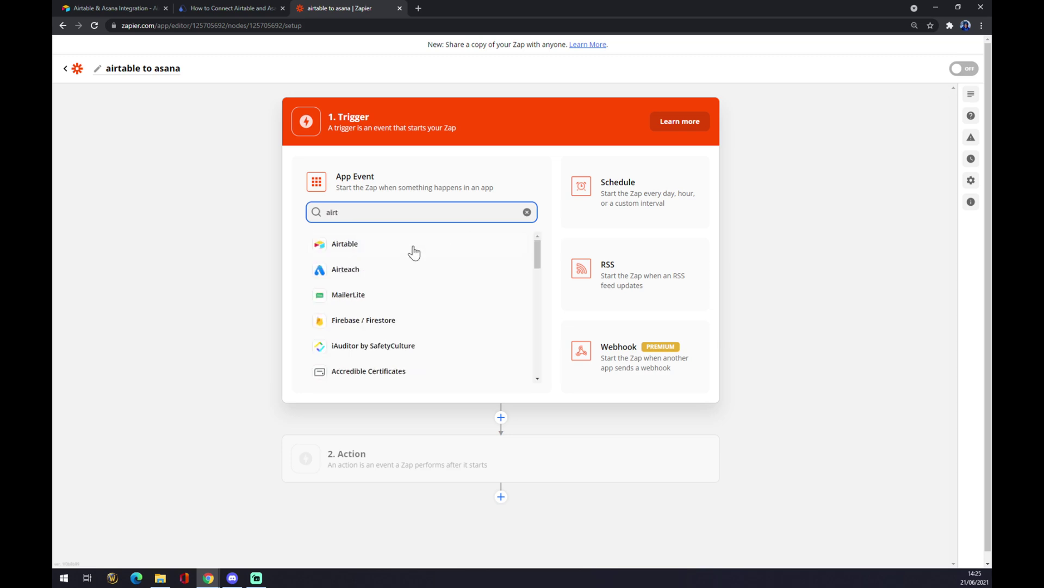
{"action": "left_click", "coordinate": [418, 249]}
{"action": "left_click", "coordinate": [419, 248]}
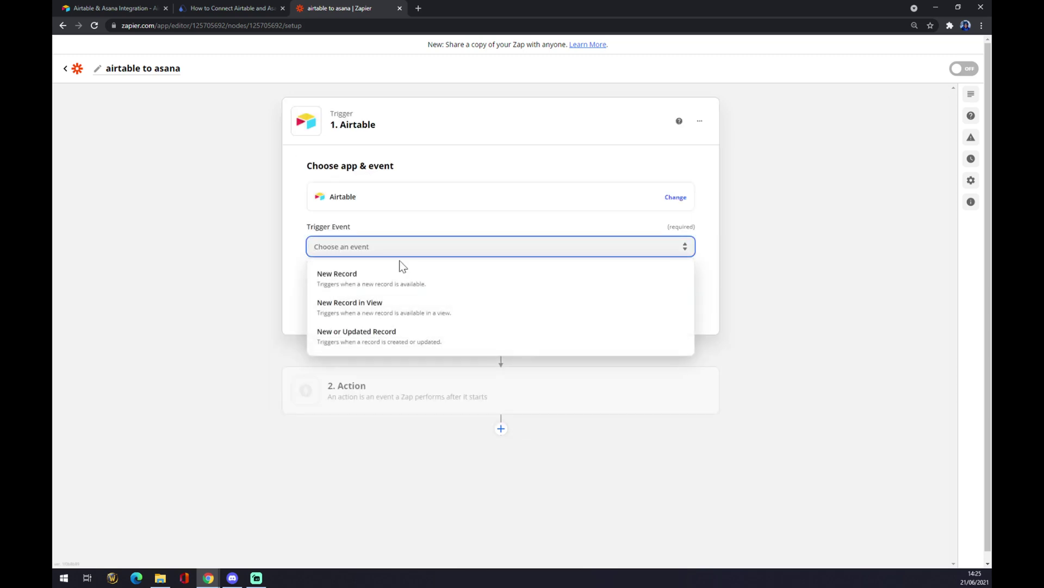
{"action": "left_click", "coordinate": [348, 292]}
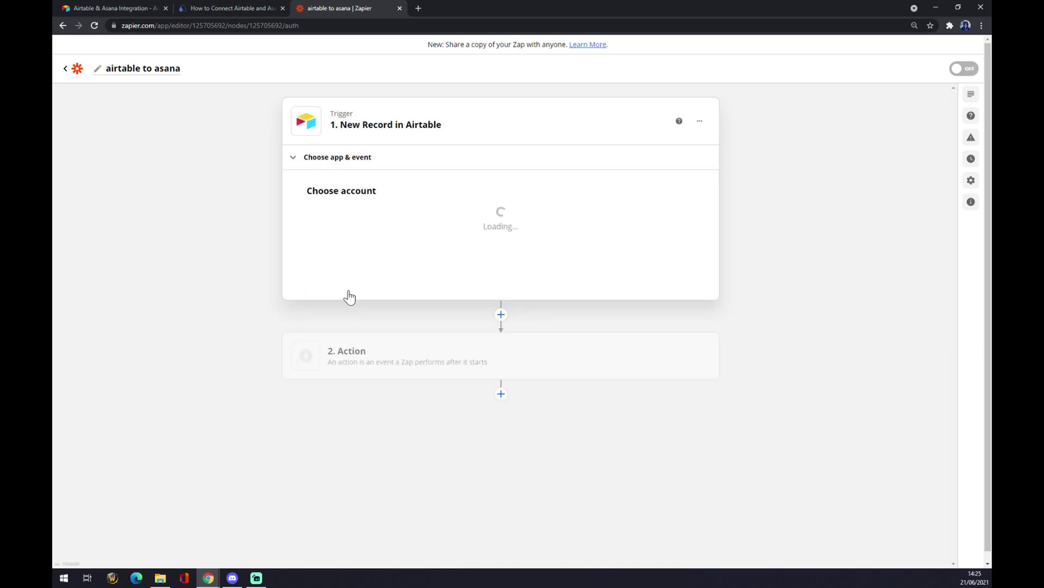
{"action": "left_click", "coordinate": [355, 233]}
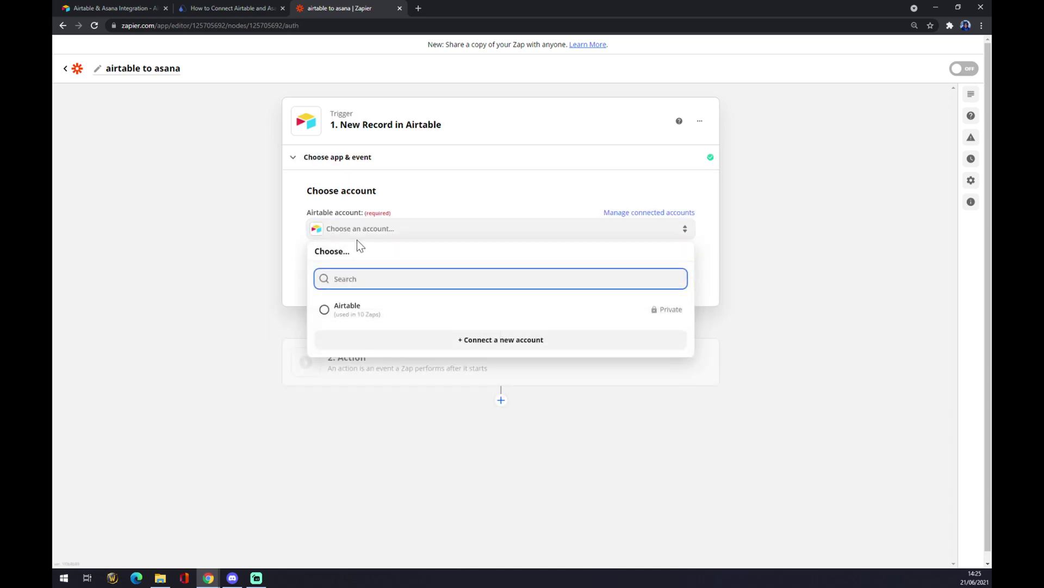
{"action": "left_click", "coordinate": [363, 309]}
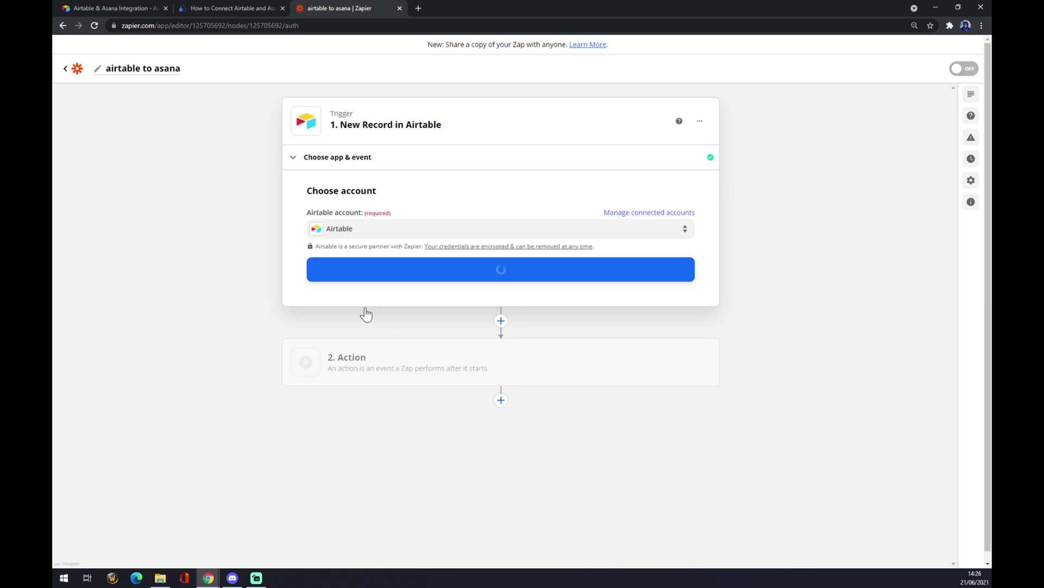
{"action": "left_click", "coordinate": [389, 279]}
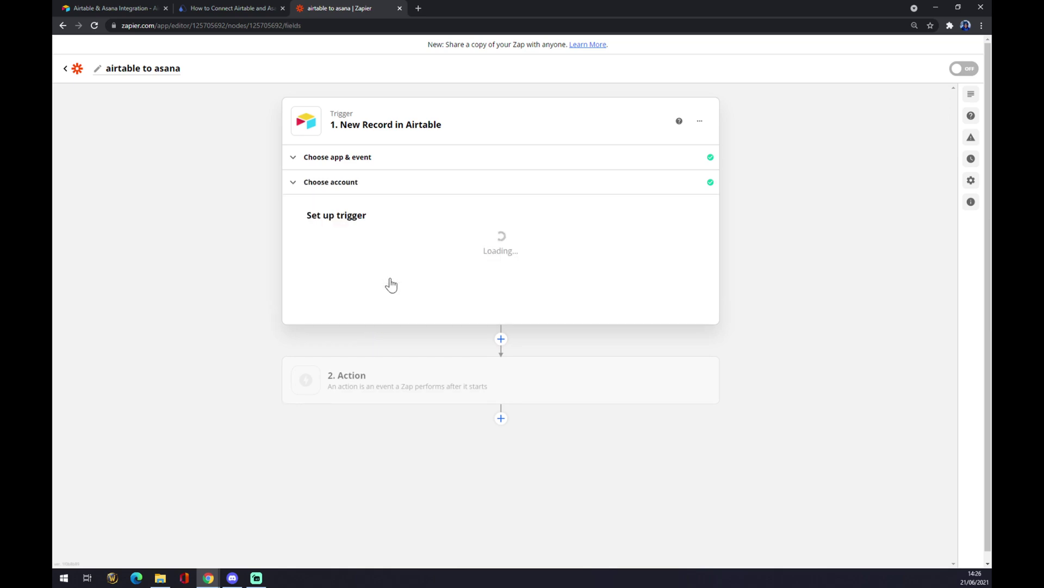
Step: Choose the User research base and Companies table for the trigger, then continue to testing
{"action": "left_click", "coordinate": [350, 251]}
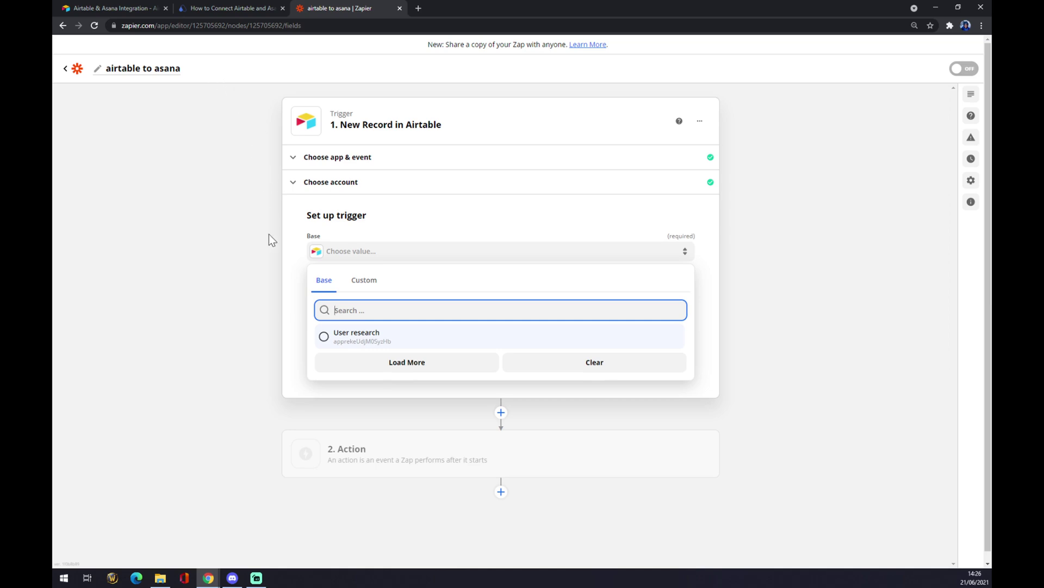
{"action": "left_click", "coordinate": [375, 340]}
{"action": "left_click", "coordinate": [347, 328]}
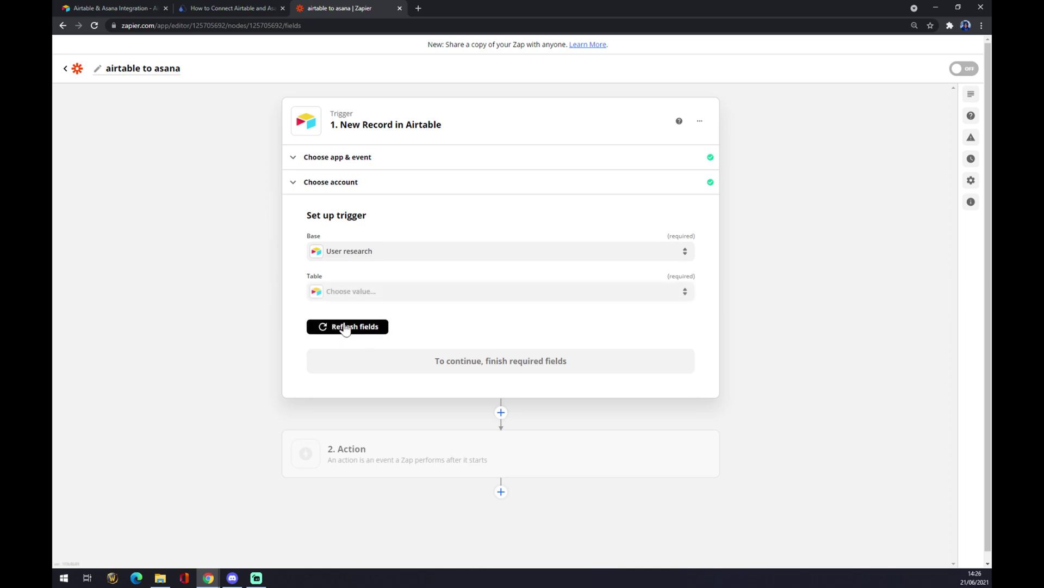
{"action": "left_click", "coordinate": [358, 302]}
{"action": "left_click", "coordinate": [362, 423]}
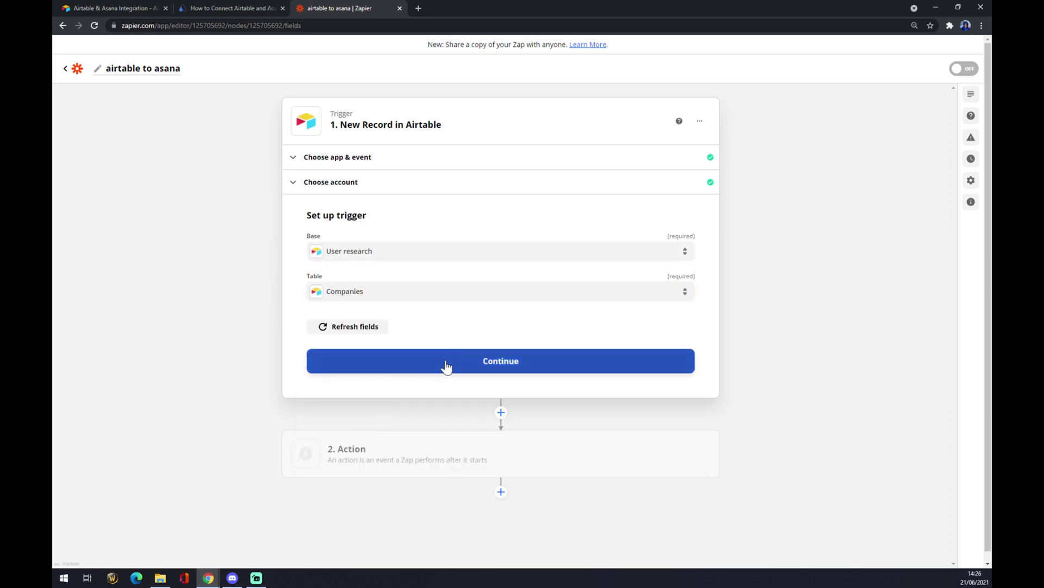
{"action": "left_click", "coordinate": [446, 364]}
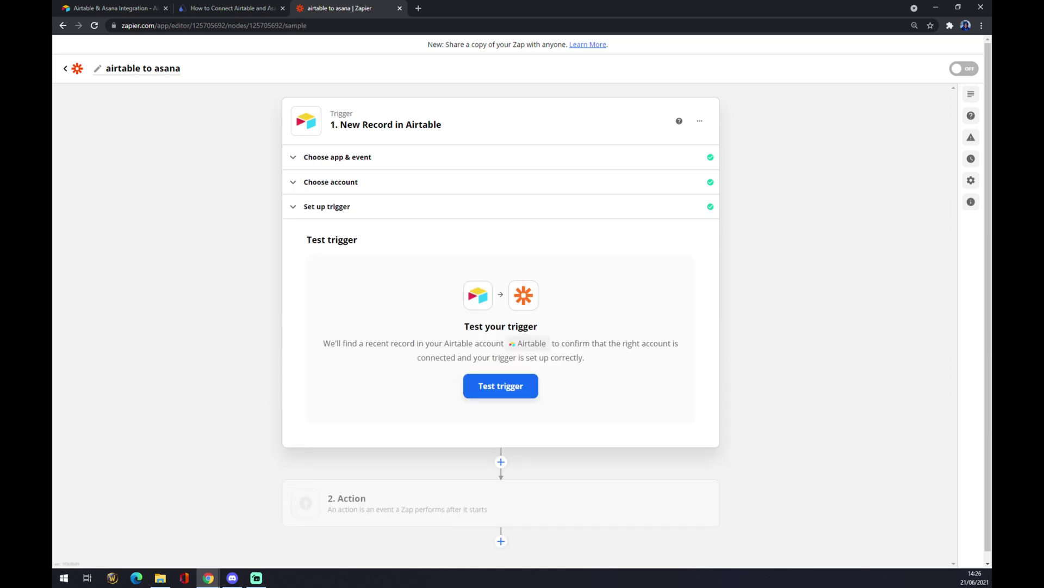
Step: Make Asana the action app with Create Project as the action event
{"action": "left_click", "coordinate": [374, 515]}
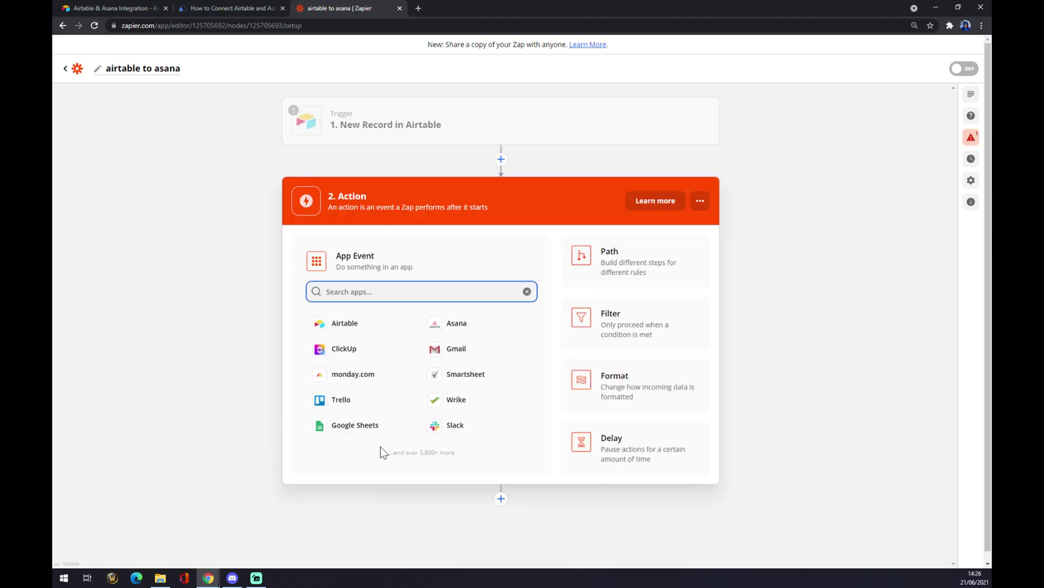
{"action": "left_click", "coordinate": [228, 8]}
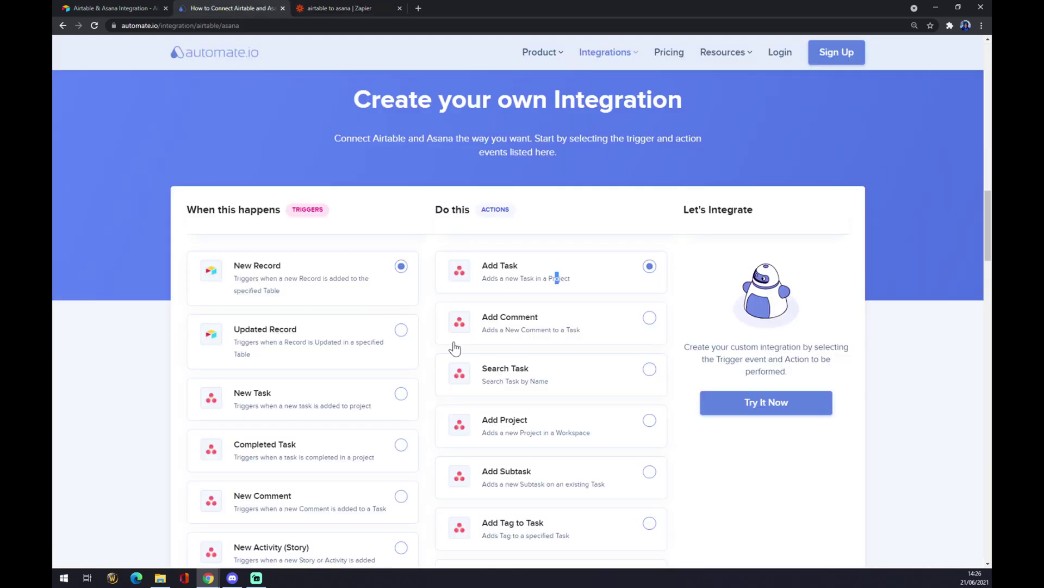
{"action": "left_click", "coordinate": [304, 7]}
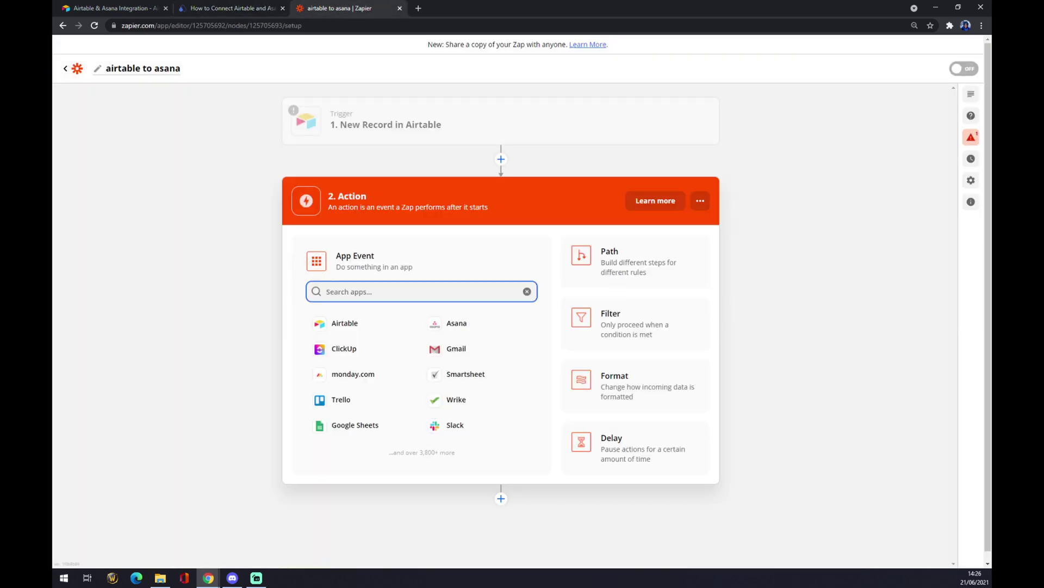
{"action": "type", "text": "asana"}
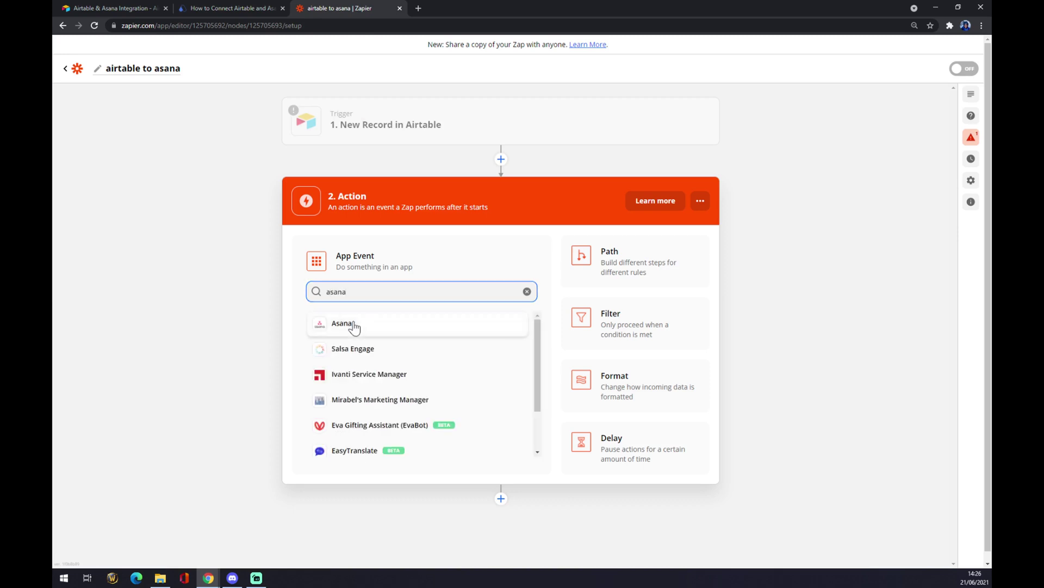
{"action": "left_click", "coordinate": [354, 325]}
{"action": "left_click", "coordinate": [354, 326]}
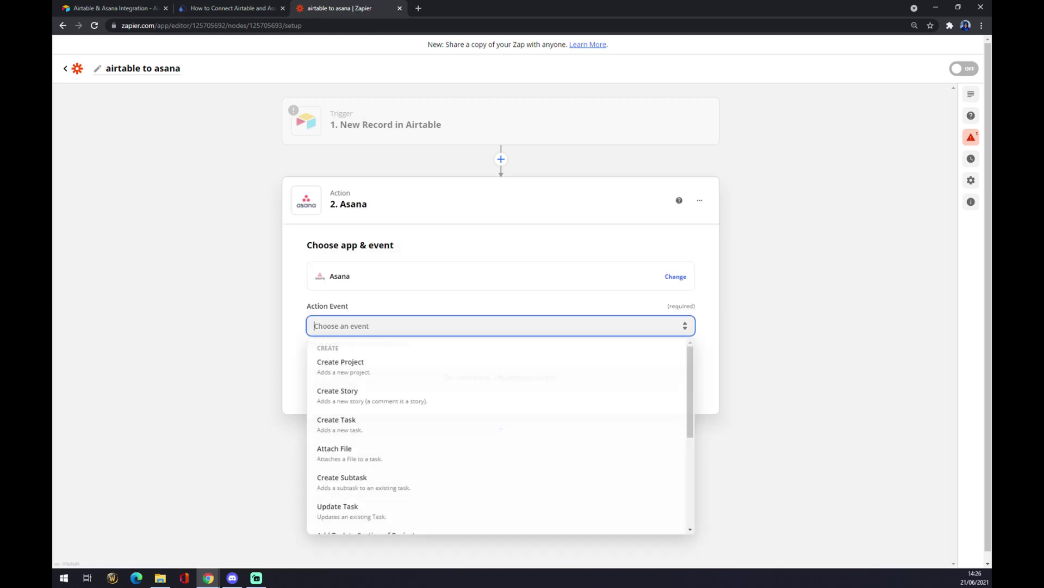
{"action": "left_click", "coordinate": [352, 365]}
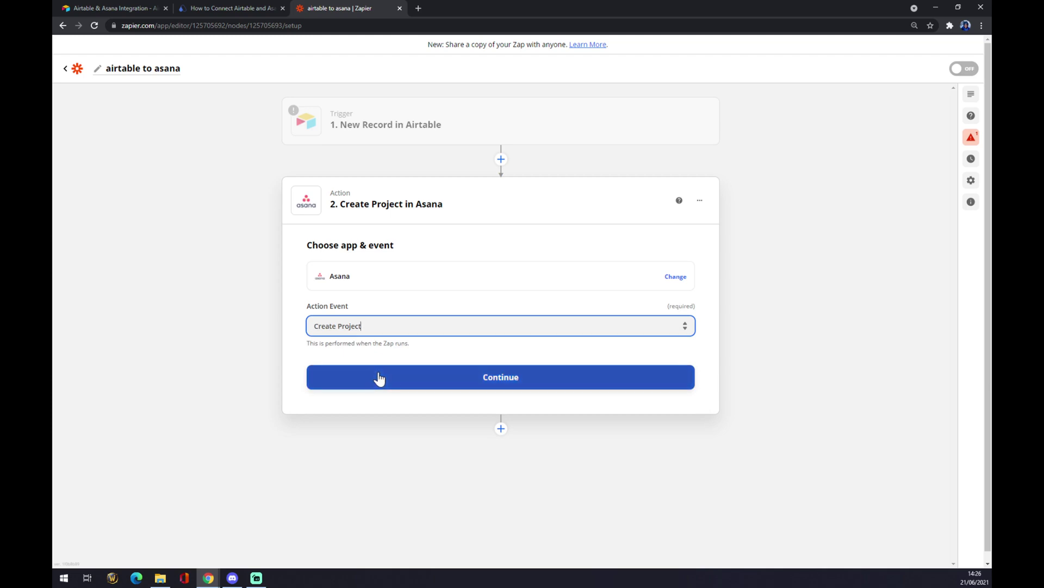
{"action": "left_click", "coordinate": [378, 377]}
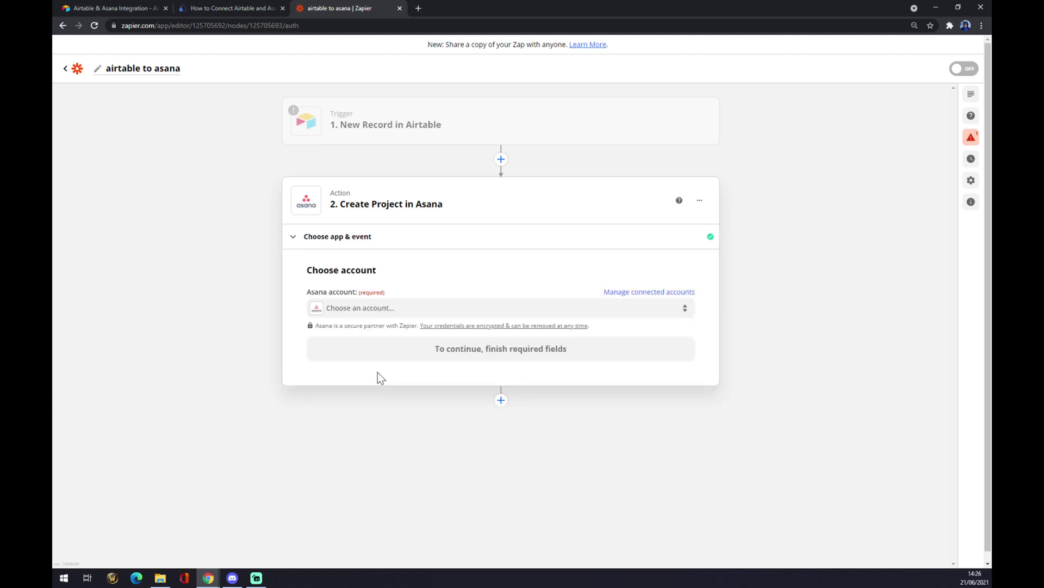